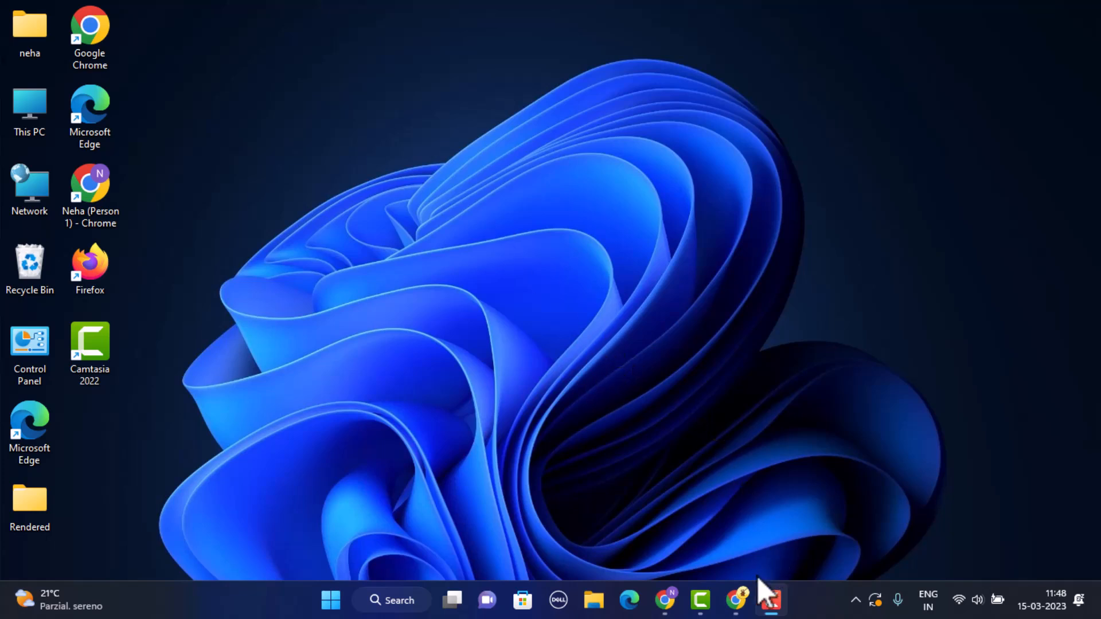
Step: Launch the Chrome browser from the Windows taskbar
{"action": "left_click", "coordinate": [735, 600]}
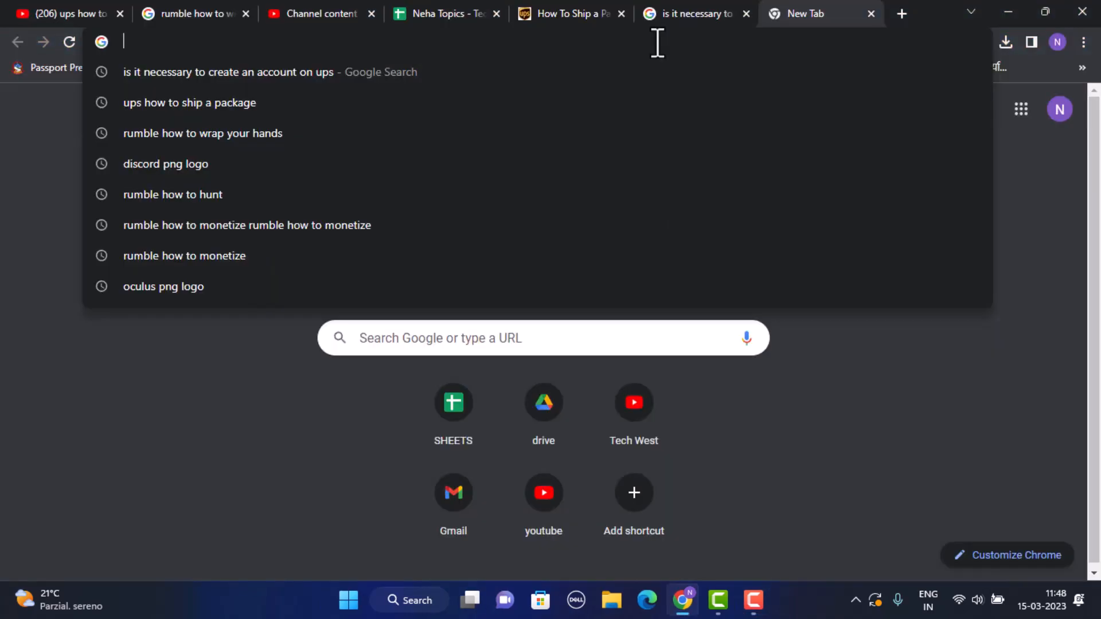
Step: Load the pasted UPS How To Ship a Package URL and scroll through the page
{"action": "type", "text": "https://www.ups.com/us/en/shipping/how-to-ship-package.page"}
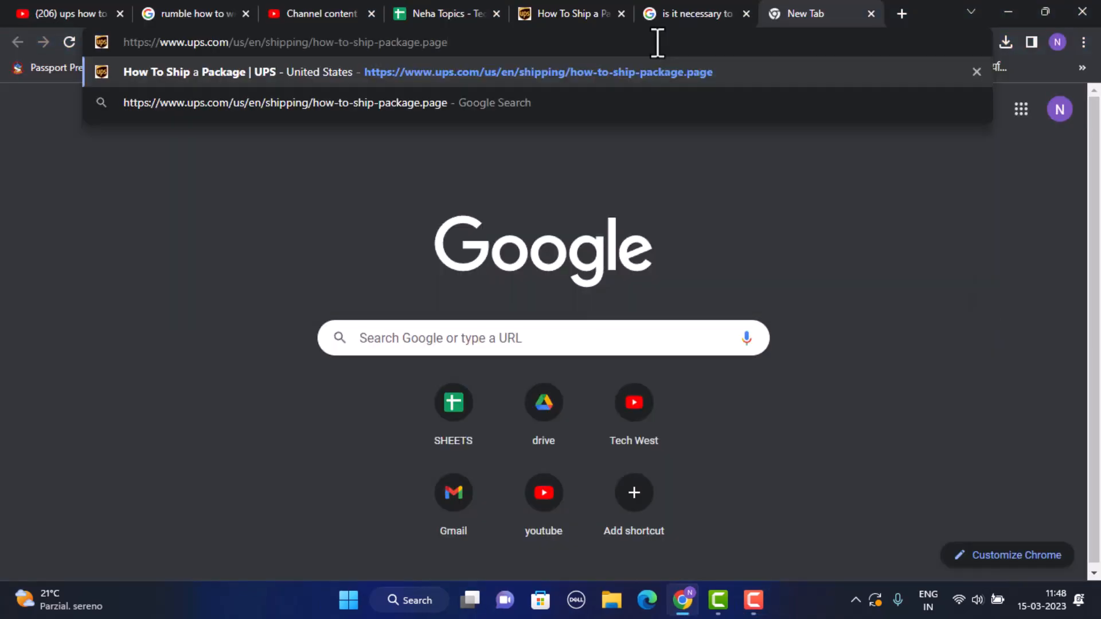
{"action": "key", "text": "Return"}
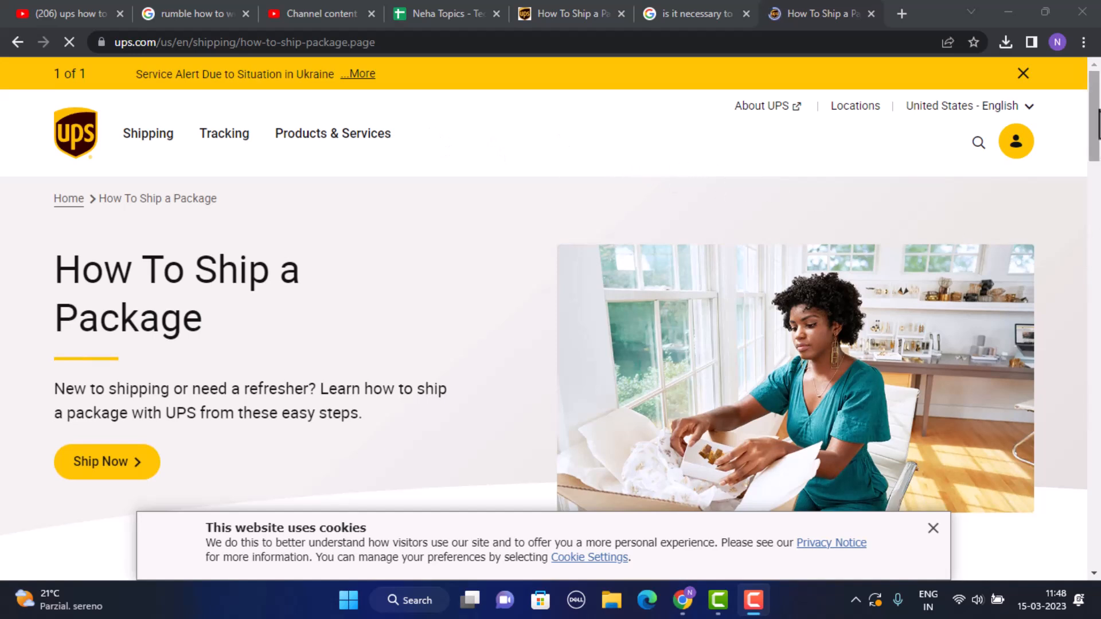
{"action": "scroll", "coordinate": [946, 280], "scroll_direction": "down", "scroll_amount": 5}
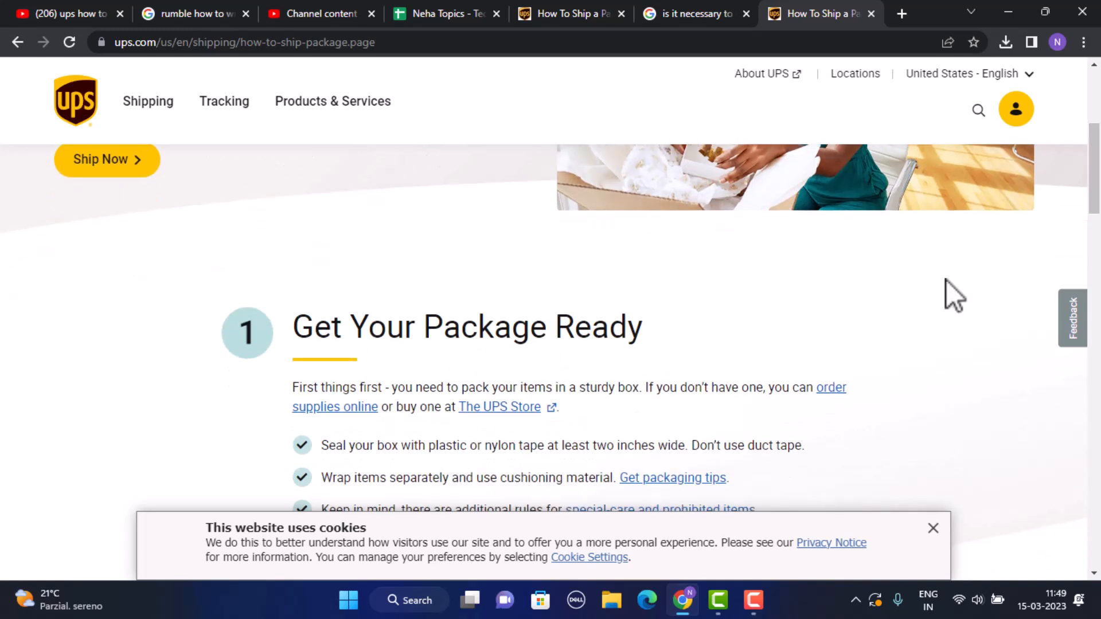
{"action": "left_click_drag", "start_coordinate": [1095, 168], "coordinate": [1095, 330]}
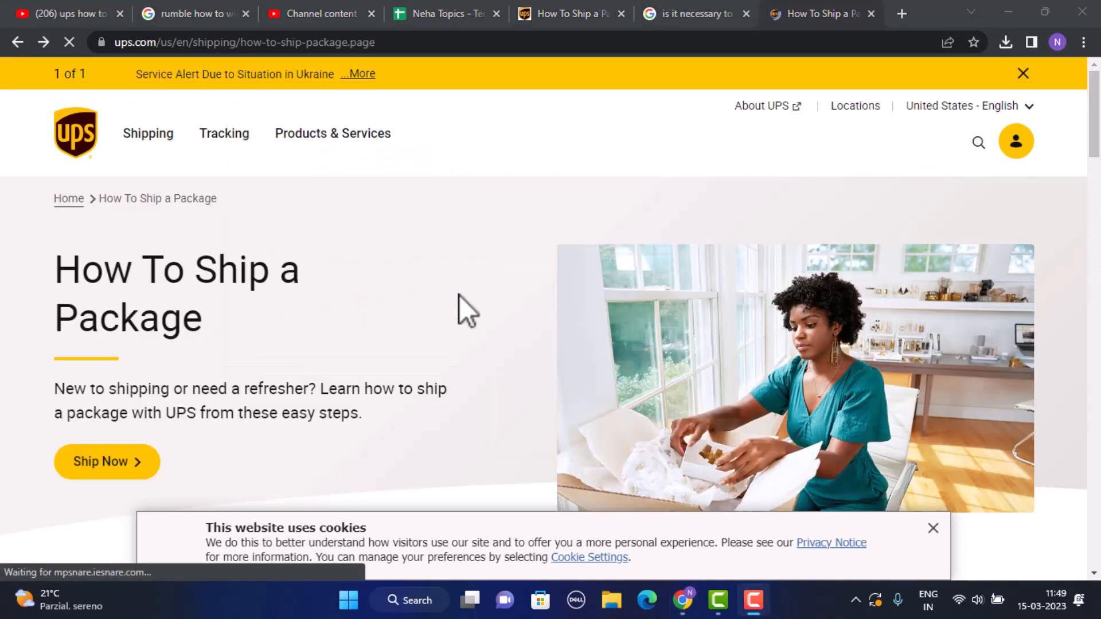
{"action": "left_click", "coordinate": [113, 465]}
Step: Start a new shipment and choose the ship-from country
{"action": "left_click", "coordinate": [113, 464]}
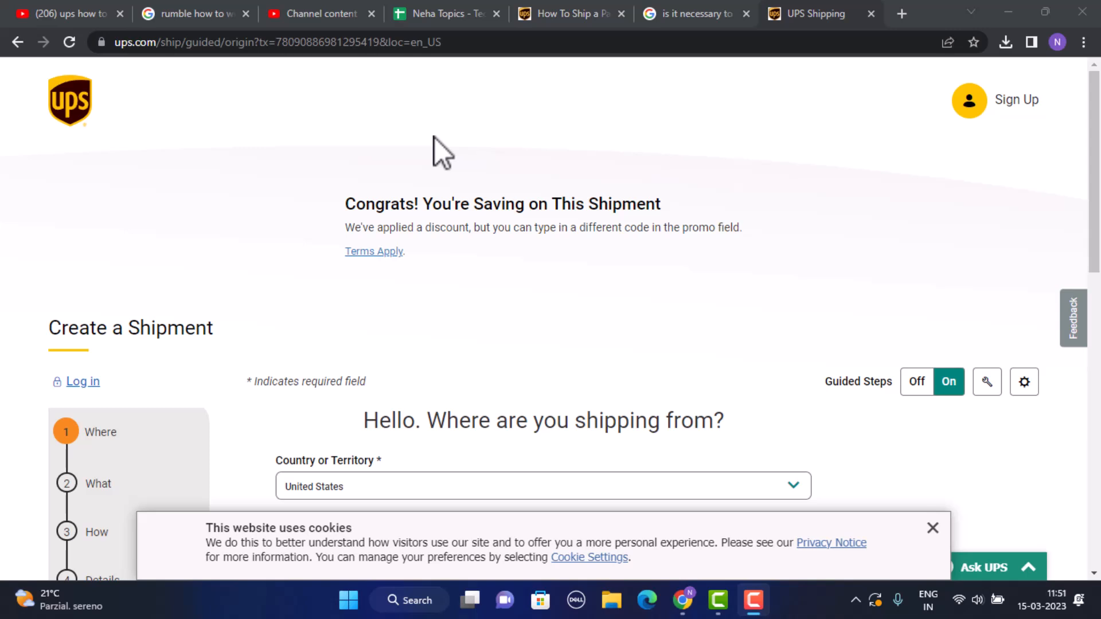
{"action": "left_click_drag", "start_coordinate": [1095, 140], "coordinate": [1097, 200]}
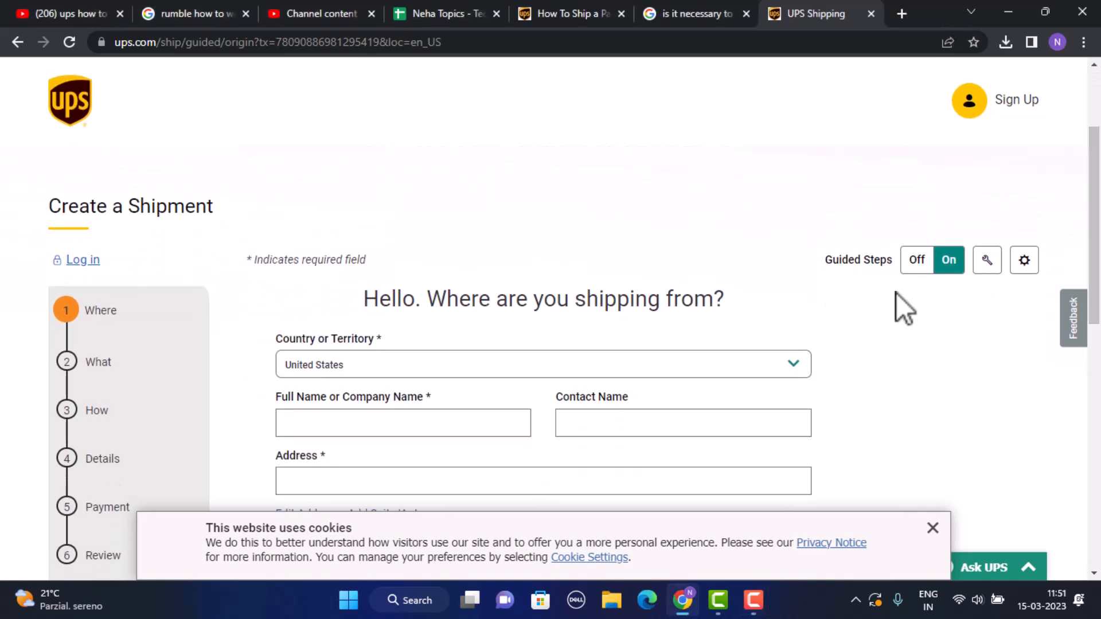
{"action": "scroll", "coordinate": [739, 417], "scroll_direction": "down", "scroll_amount": 1}
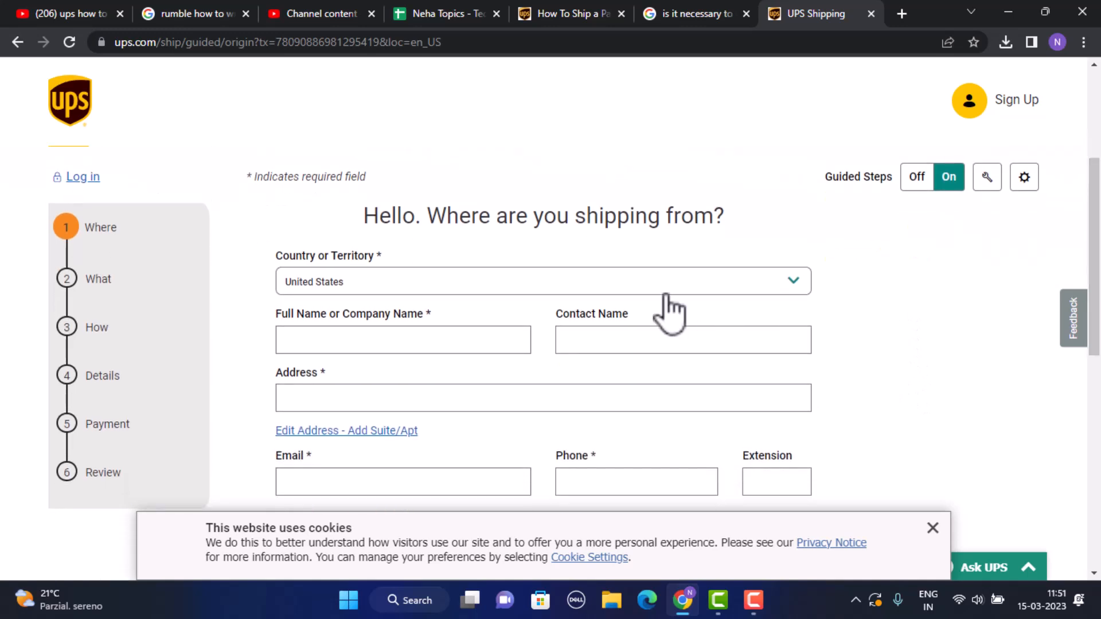
{"action": "left_click", "coordinate": [397, 281]}
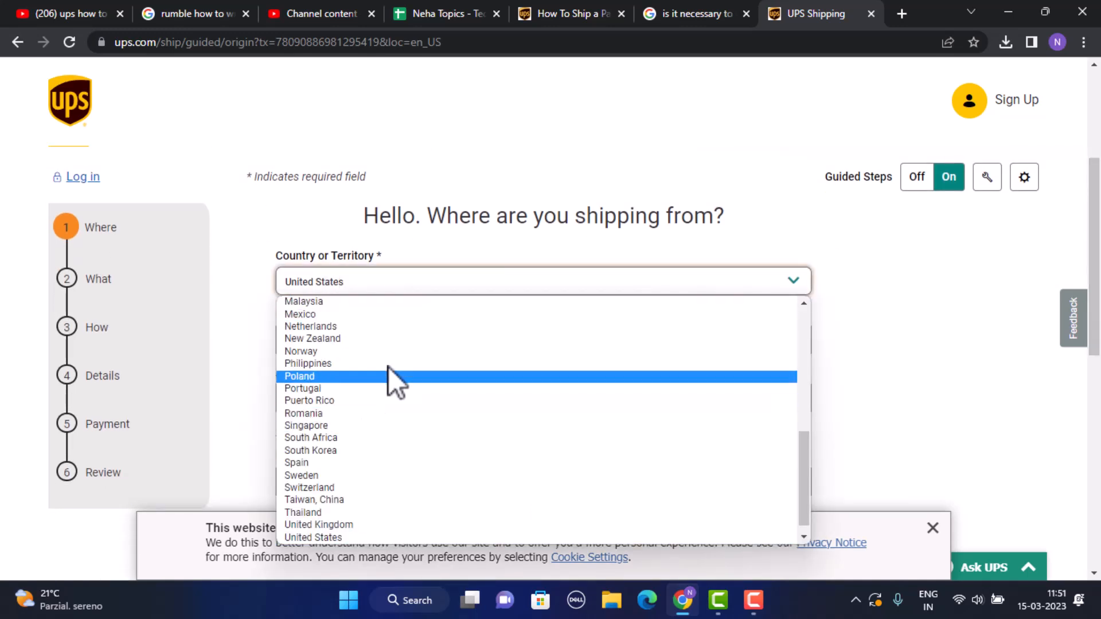
{"action": "left_click", "coordinate": [422, 302]}
Step: Enter the sender's full name and contact name in the ship-from form
{"action": "left_click", "coordinate": [408, 339]}
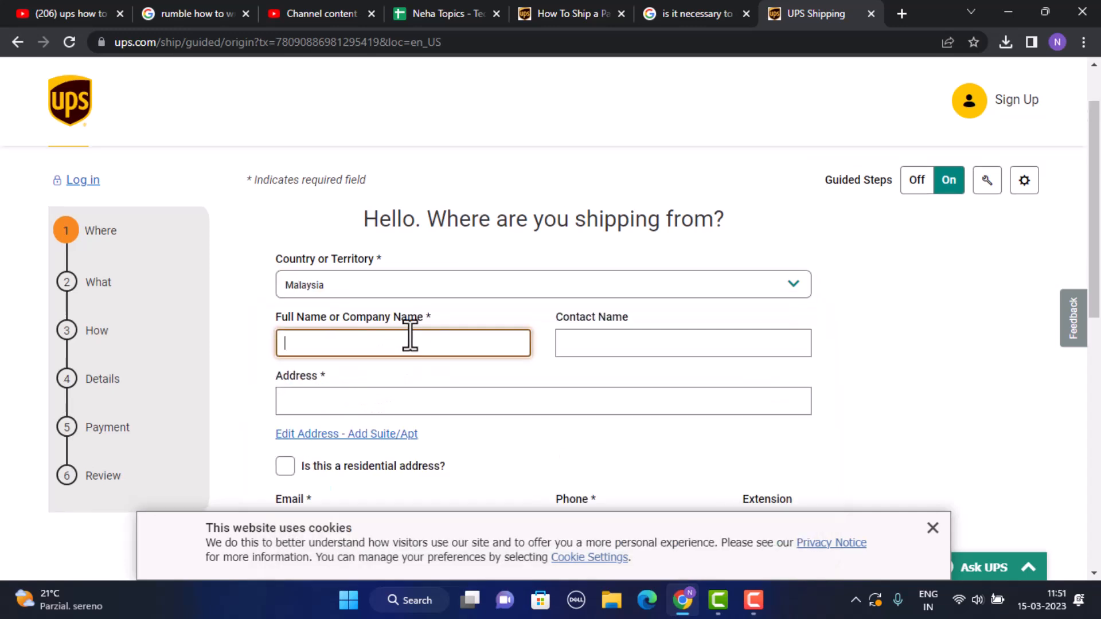
{"action": "left_click", "coordinate": [631, 339]}
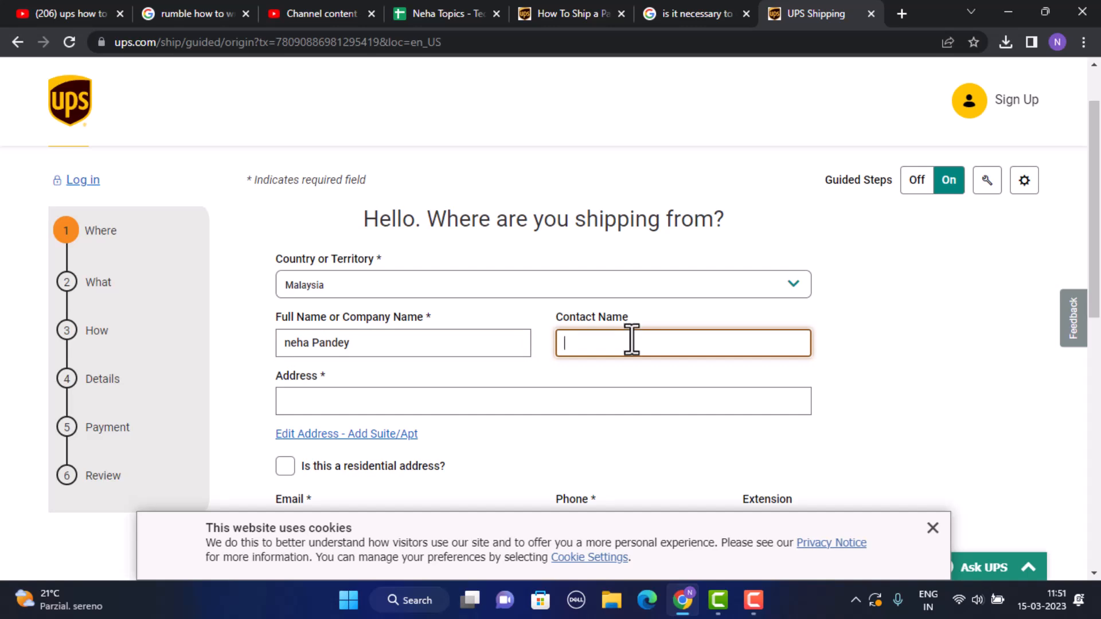
{"action": "left_click", "coordinate": [435, 409]}
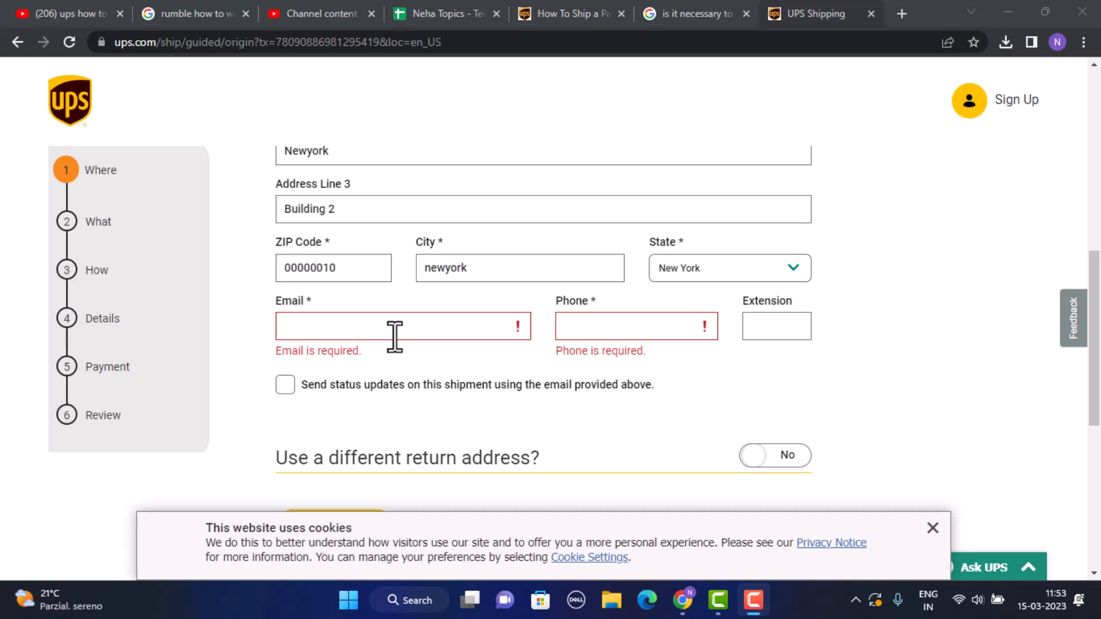
Step: Enable email status updates and leave the separate return address set to No
{"action": "left_click", "coordinate": [287, 369]}
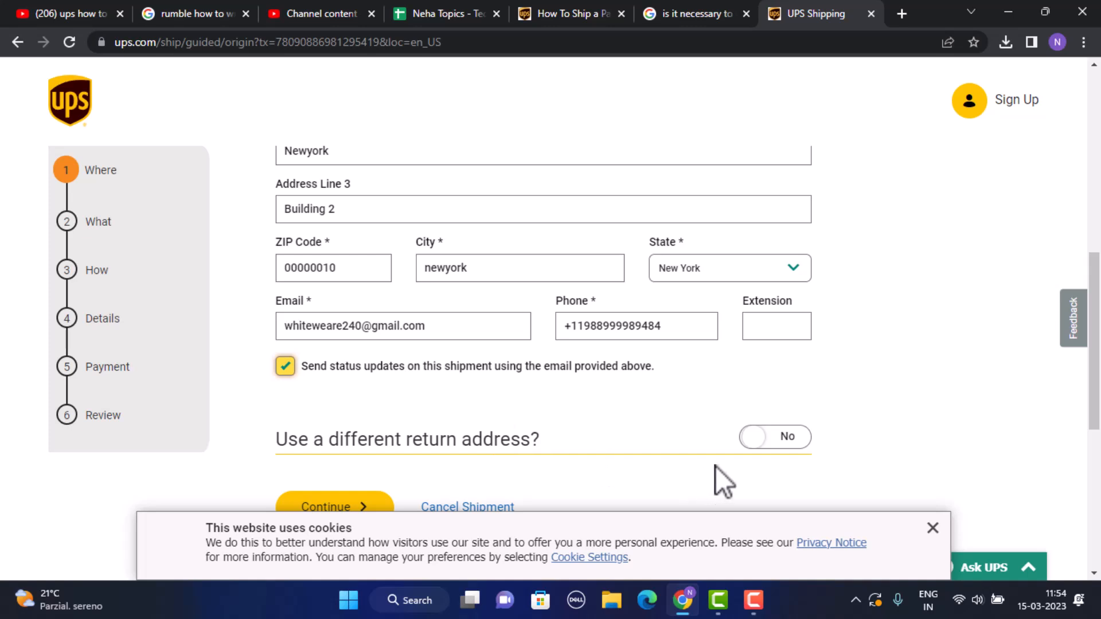
{"action": "left_click", "coordinate": [763, 438]}
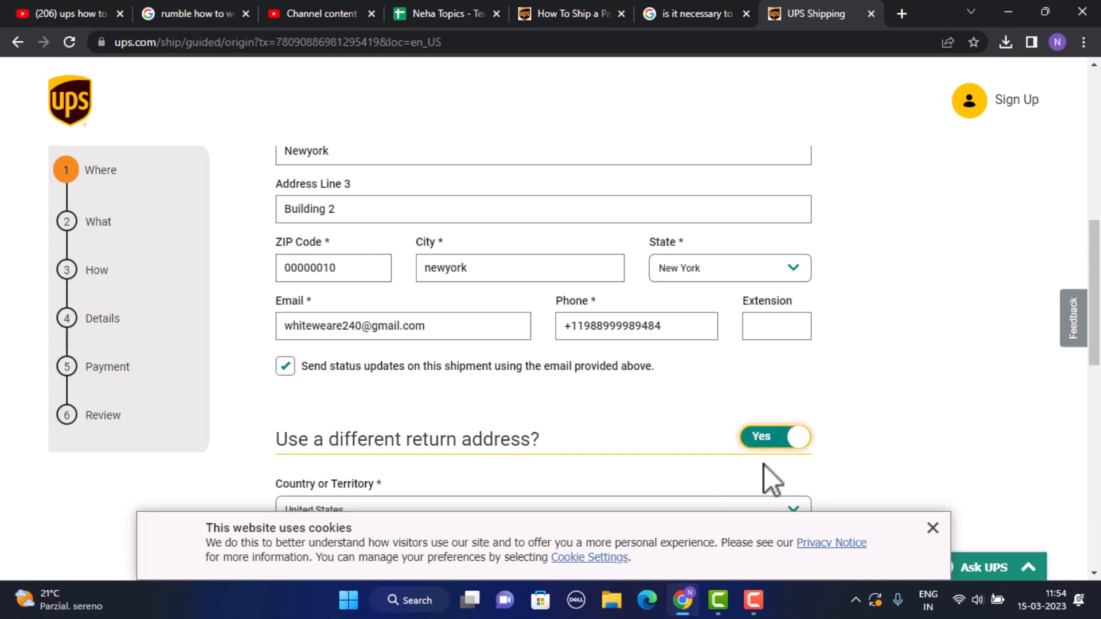
{"action": "left_click", "coordinate": [789, 440]}
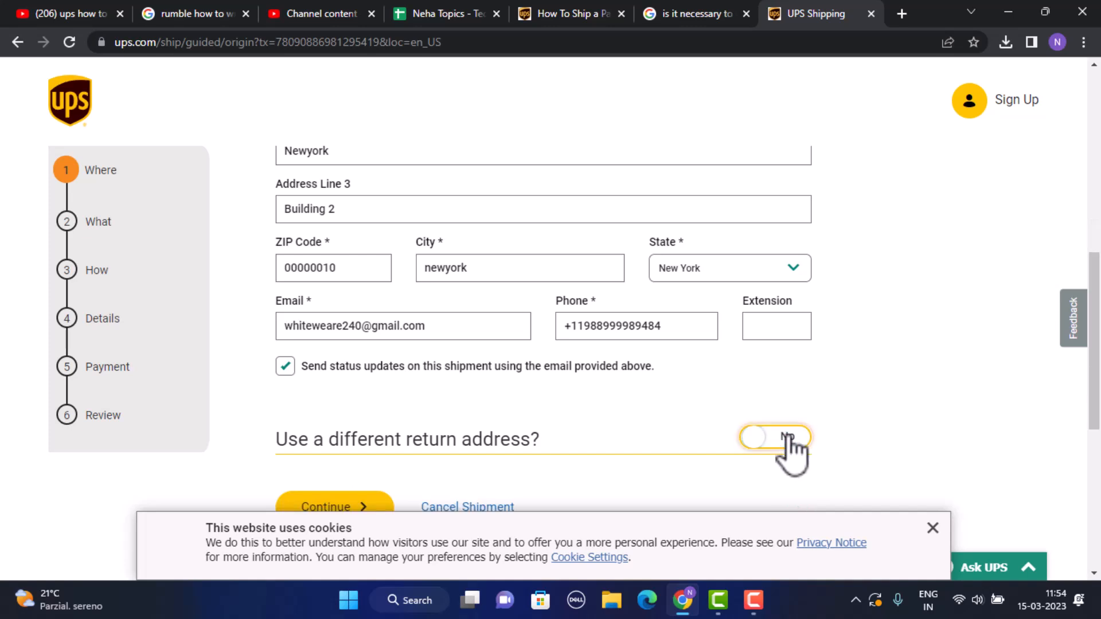
{"action": "scroll", "coordinate": [818, 398], "scroll_direction": "down", "scroll_amount": 5}
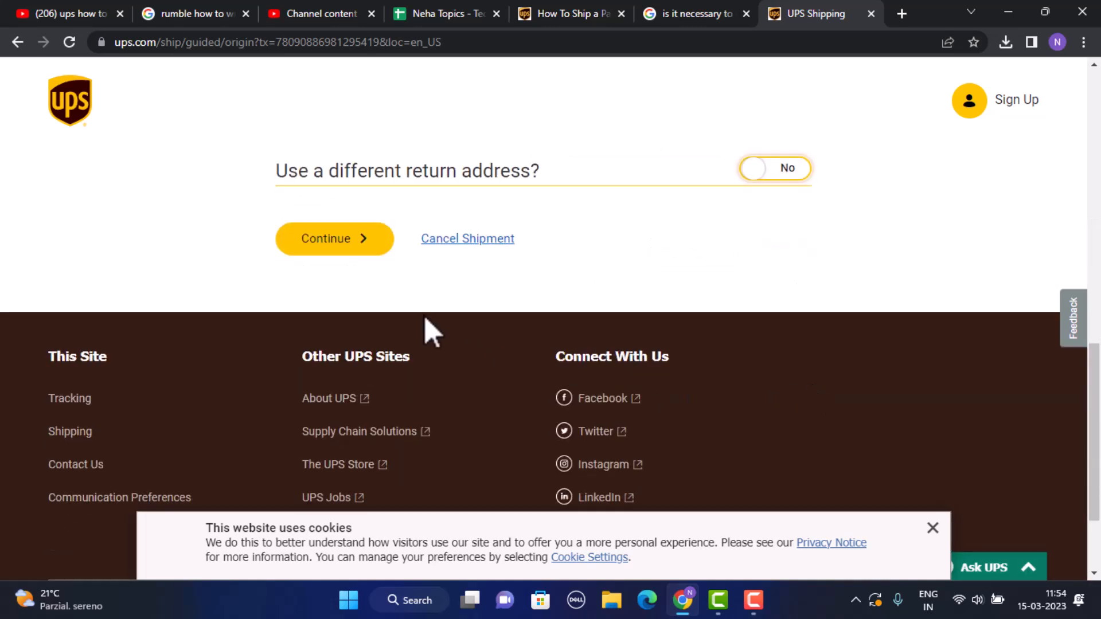
Step: Confirm the origin address and submit the kolkata, 743101 residential destination
{"action": "left_click", "coordinate": [346, 240]}
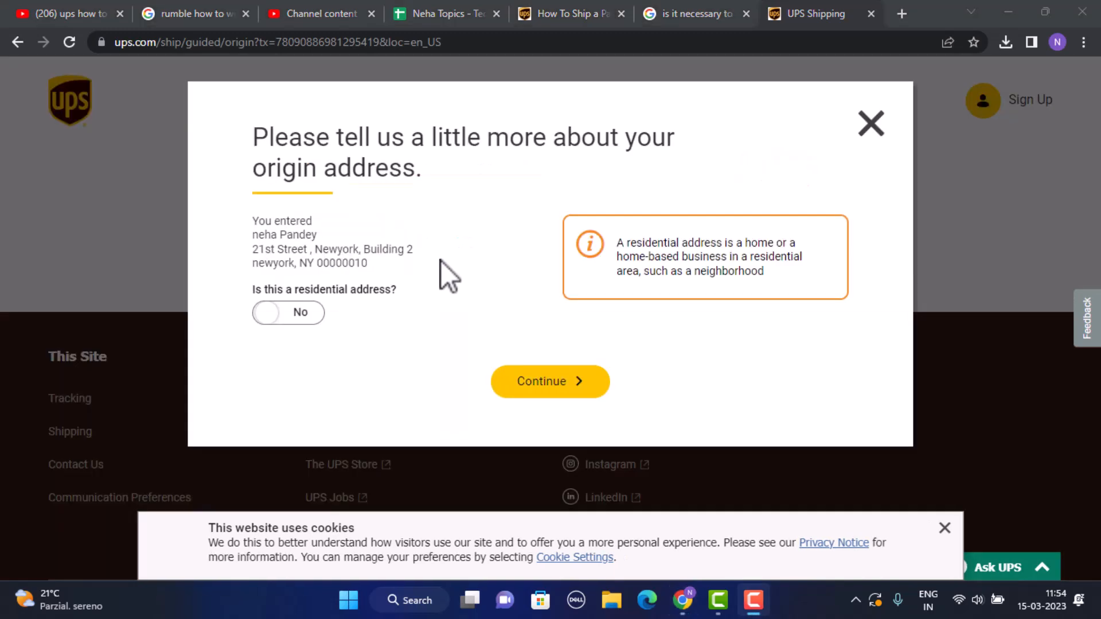
{"action": "left_click", "coordinate": [529, 385]}
{"action": "left_click", "coordinate": [529, 386]}
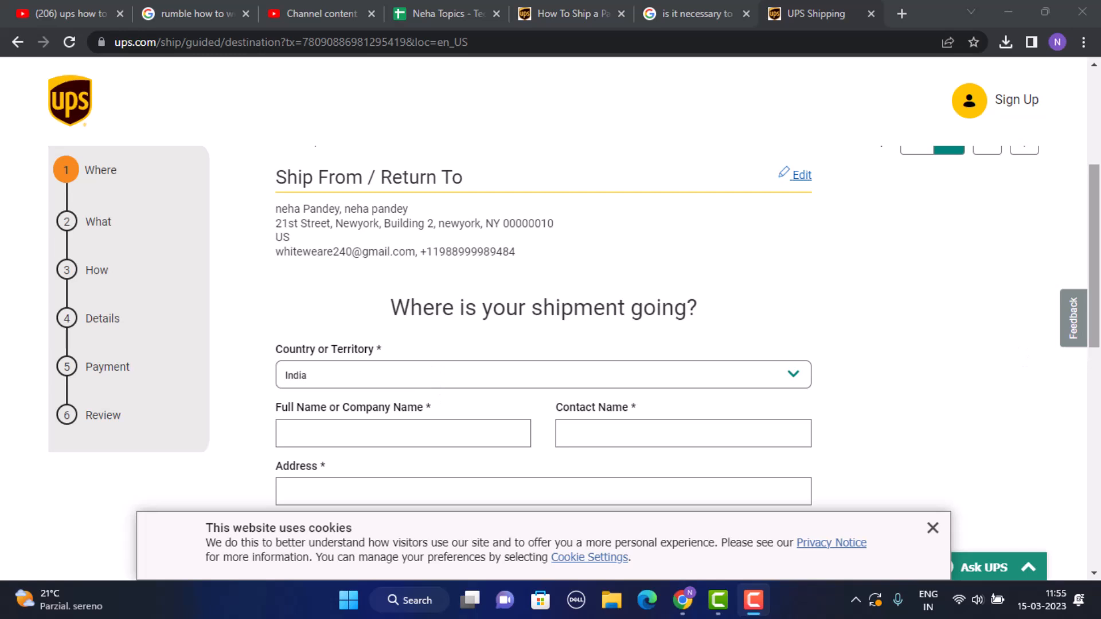
{"action": "left_click_drag", "start_coordinate": [1099, 231], "coordinate": [1099, 250]}
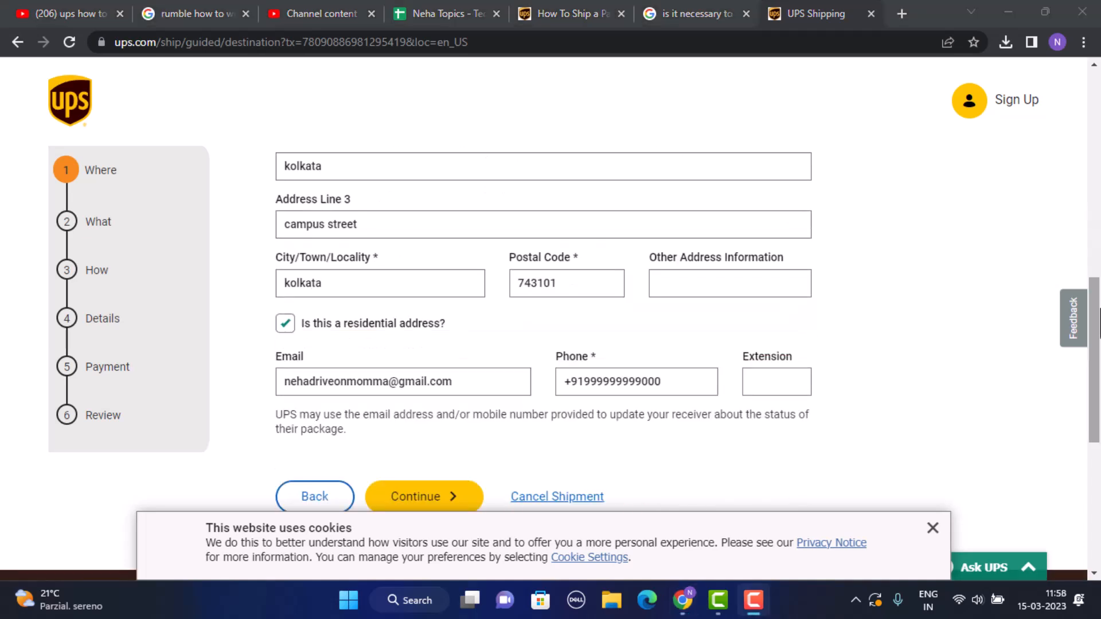
{"action": "left_click_drag", "start_coordinate": [1099, 309], "coordinate": [1099, 337]}
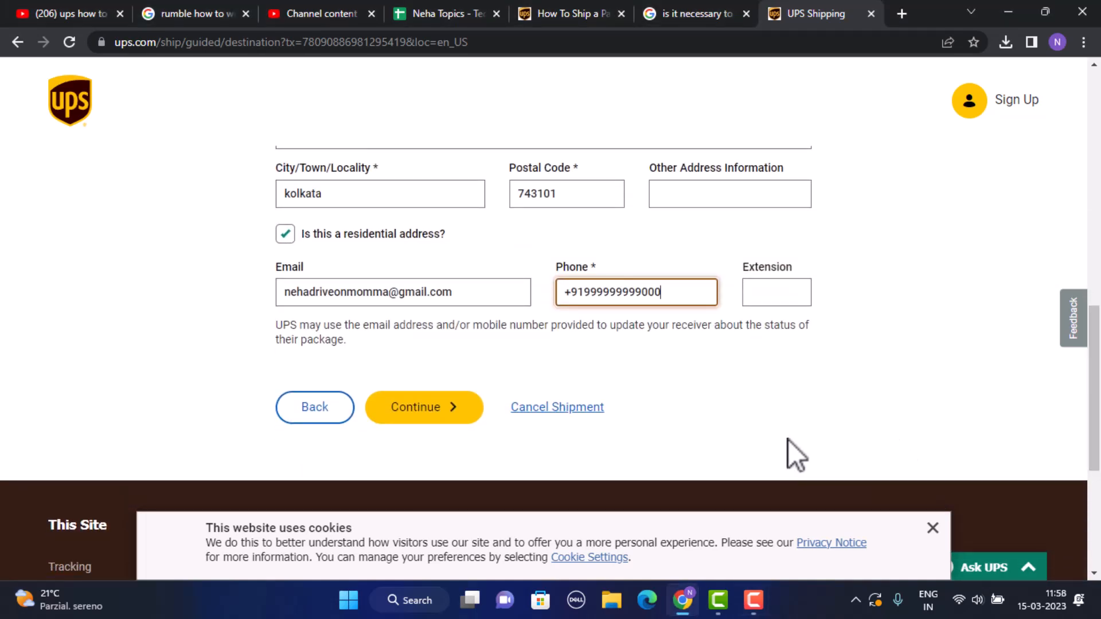
{"action": "left_click", "coordinate": [429, 403]}
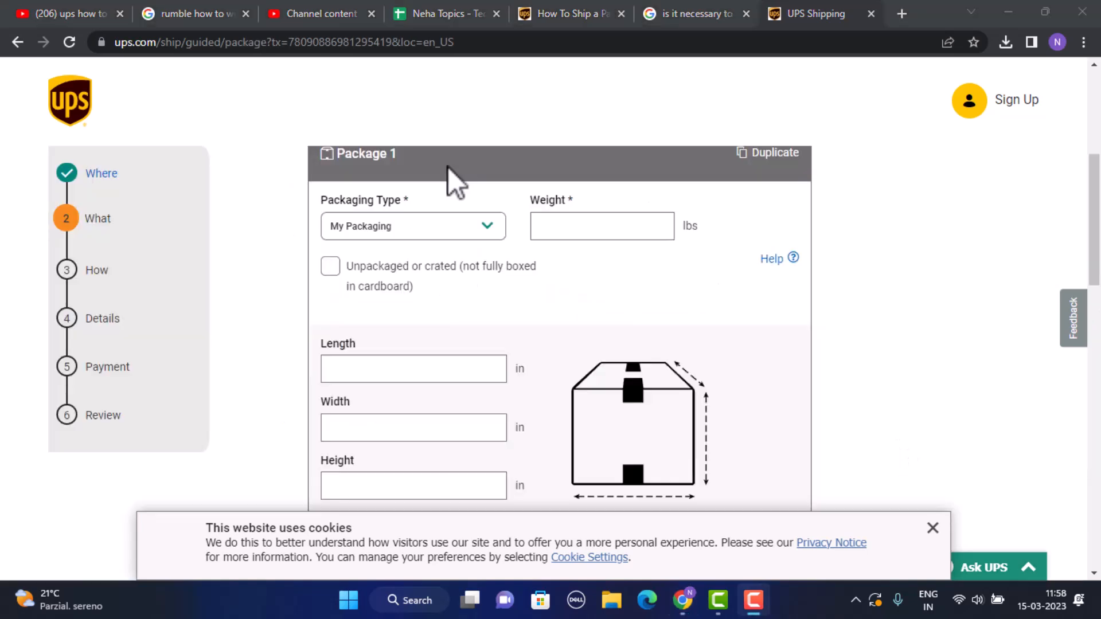
Step: Enter package length 9 and width 8 in, with a Lithium Ion battery alone in the box
{"action": "left_click_drag", "start_coordinate": [1099, 177], "coordinate": [1099, 189]}
{"action": "left_click", "coordinate": [429, 184]}
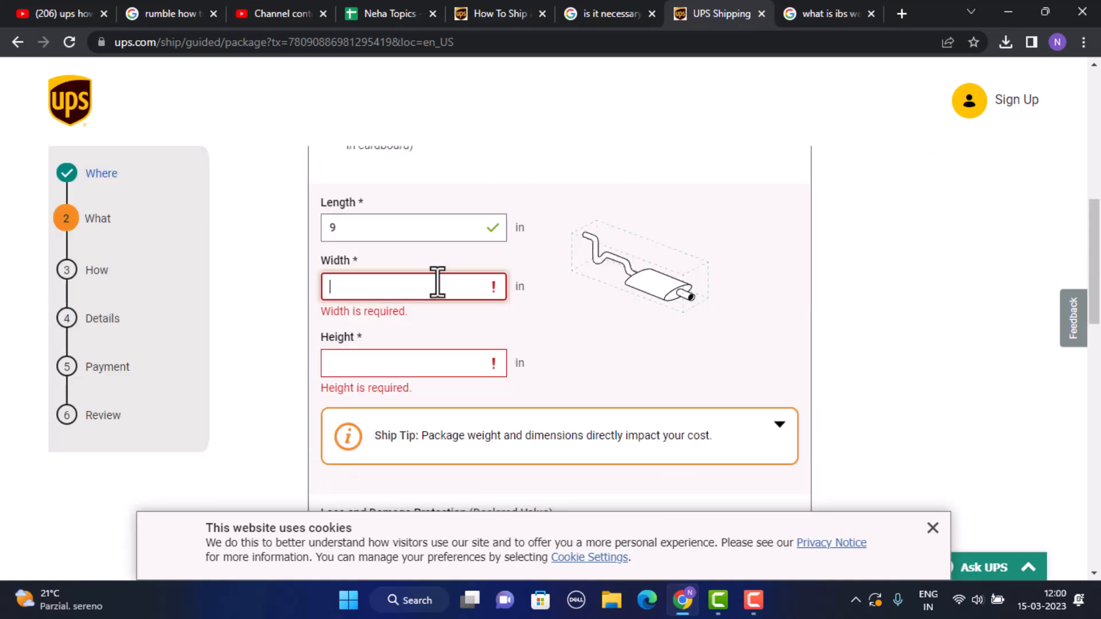
{"action": "type", "text": "8"}
{"action": "left_click", "coordinate": [432, 347]}
{"action": "scroll", "coordinate": [432, 346], "scroll_direction": "up", "scroll_amount": 10}
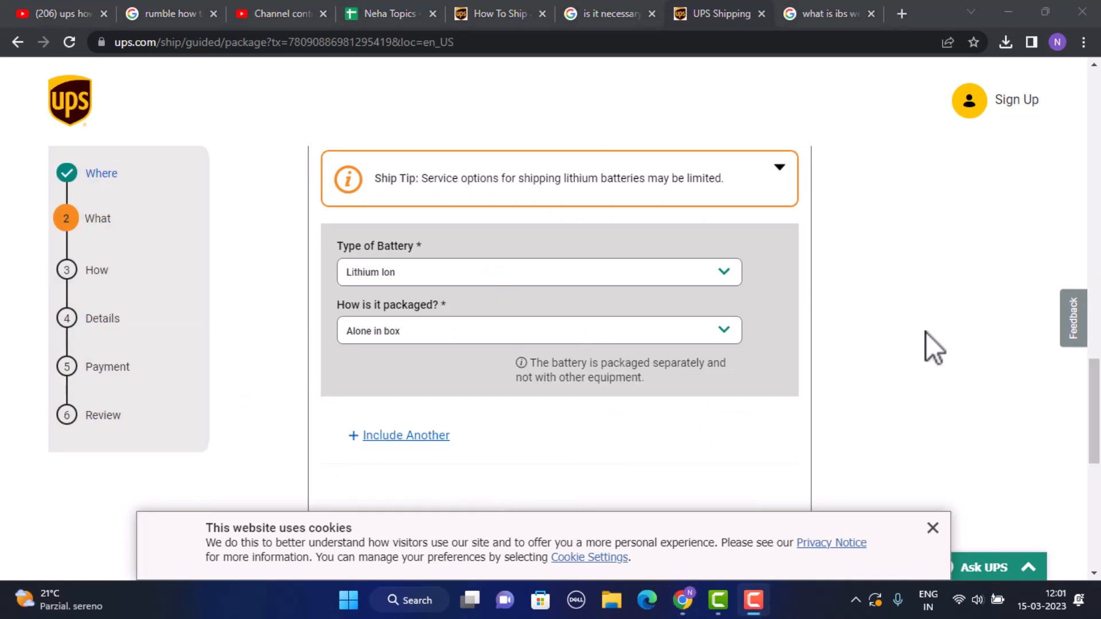
{"action": "scroll", "coordinate": [938, 480], "scroll_direction": "up", "scroll_amount": 3}
{"action": "scroll", "coordinate": [938, 480], "scroll_direction": "down", "scroll_amount": 3}
{"action": "scroll", "coordinate": [952, 362], "scroll_direction": "down", "scroll_amount": 10}
{"action": "scroll", "coordinate": [872, 376], "scroll_direction": "up", "scroll_amount": 5}
{"action": "left_click", "coordinate": [410, 379]}
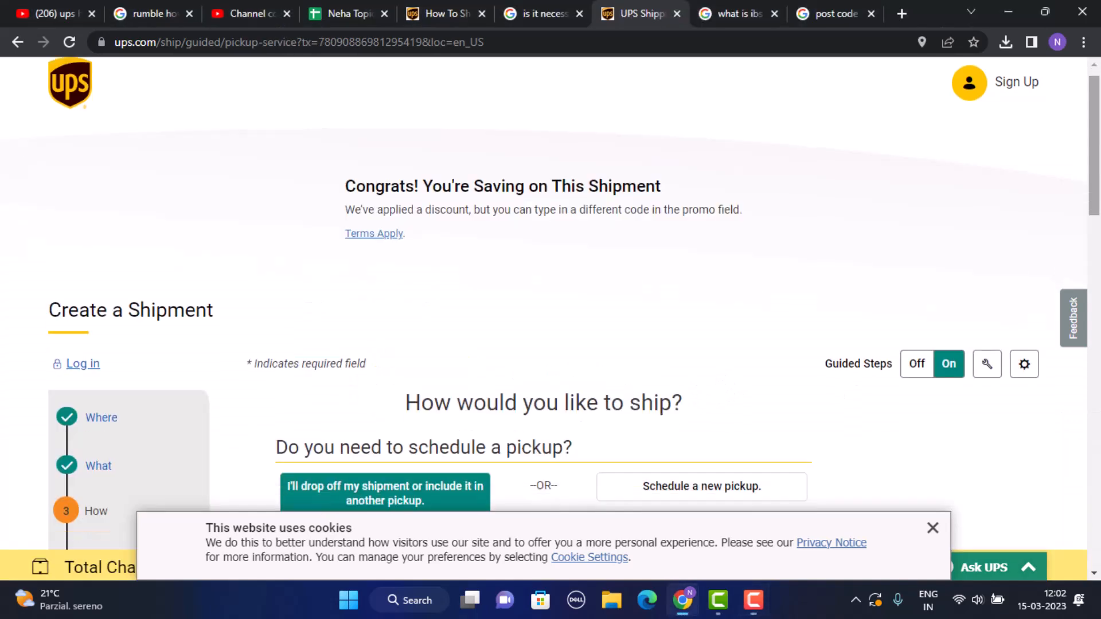
Step: Review drop-off, the 3/15/2023 ship date and the DELIver promo code
{"action": "scroll", "coordinate": [1096, 195], "scroll_direction": "down", "scroll_amount": 1}
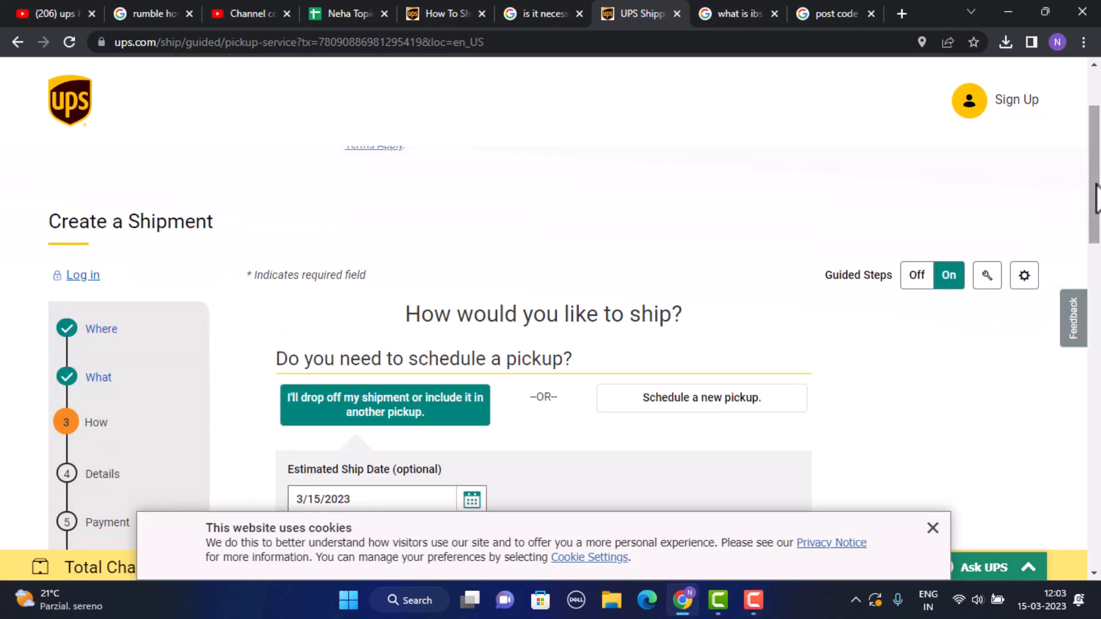
{"action": "scroll", "coordinate": [1096, 195], "scroll_direction": "down", "scroll_amount": 4}
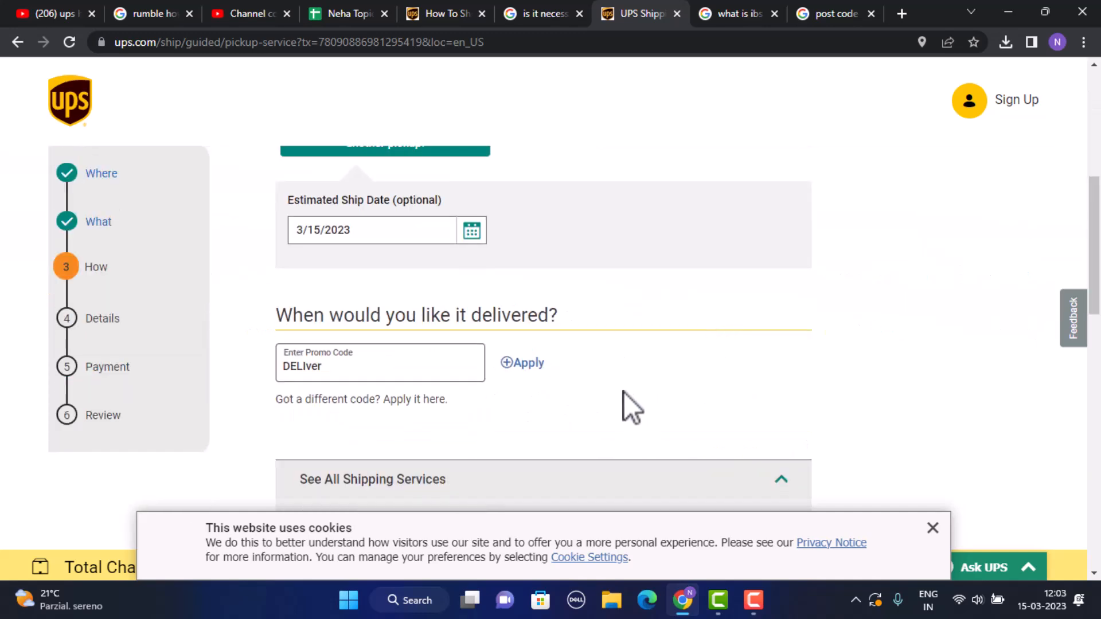
{"action": "scroll", "coordinate": [623, 395], "scroll_direction": "up", "scroll_amount": 4}
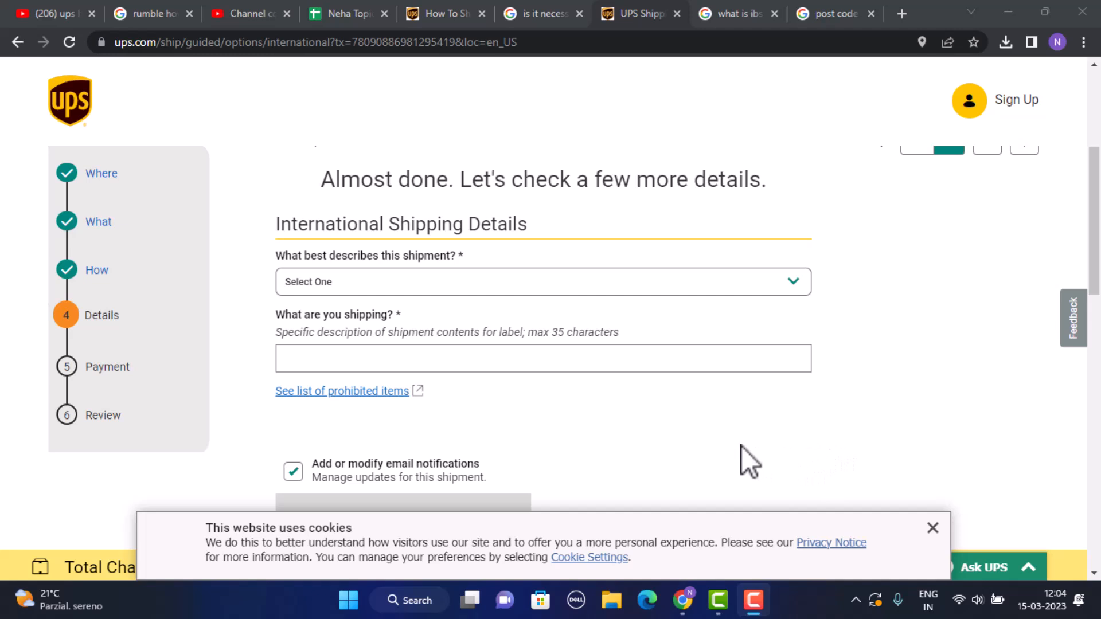
Step: Mark the shipment as a gift with contents described as 'flowers'
{"action": "left_click", "coordinate": [876, 301]}
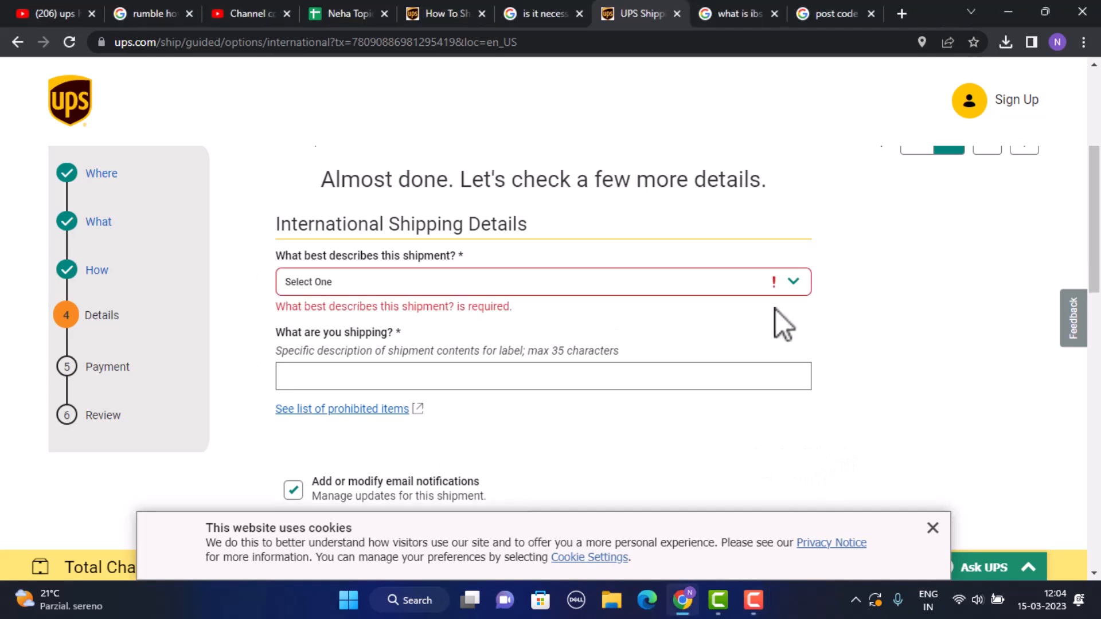
{"action": "left_click", "coordinate": [752, 281]}
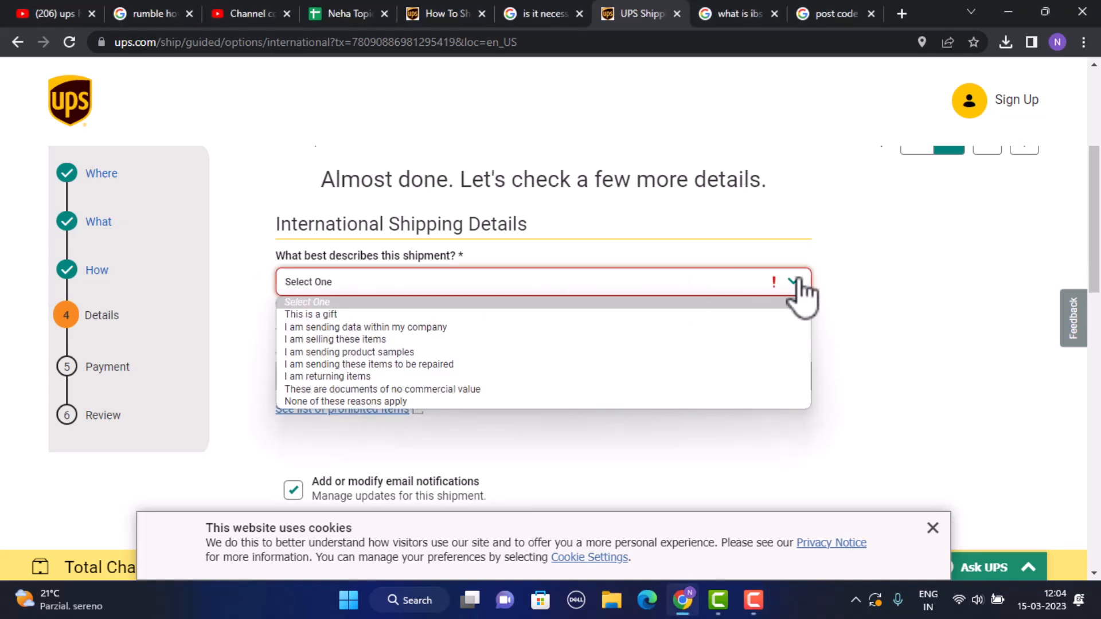
{"action": "left_click", "coordinate": [504, 315]}
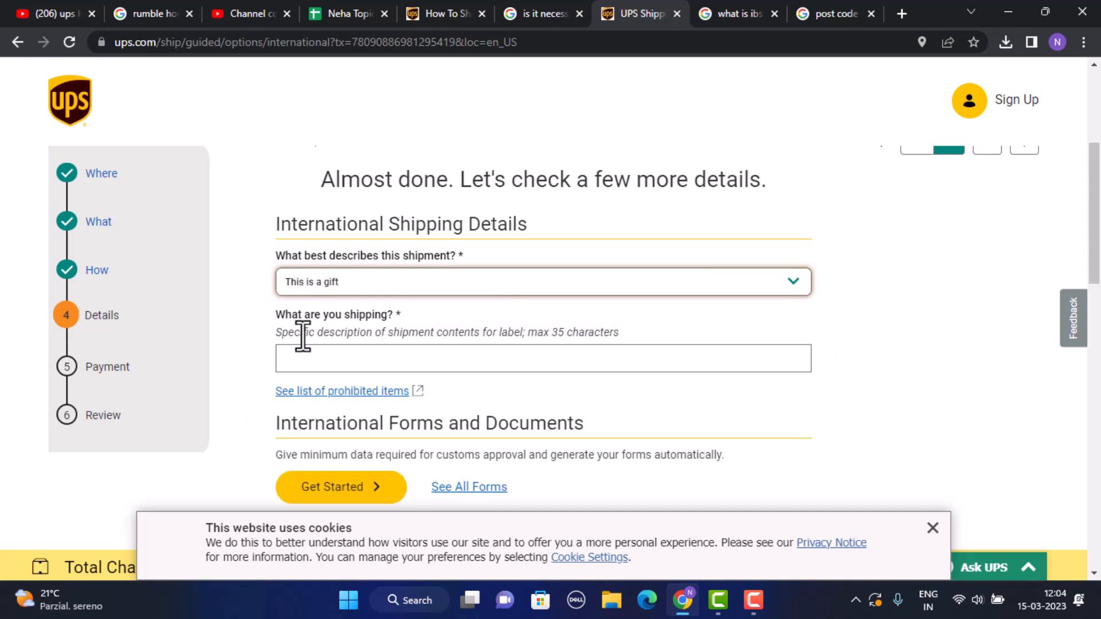
{"action": "left_click", "coordinate": [436, 358]}
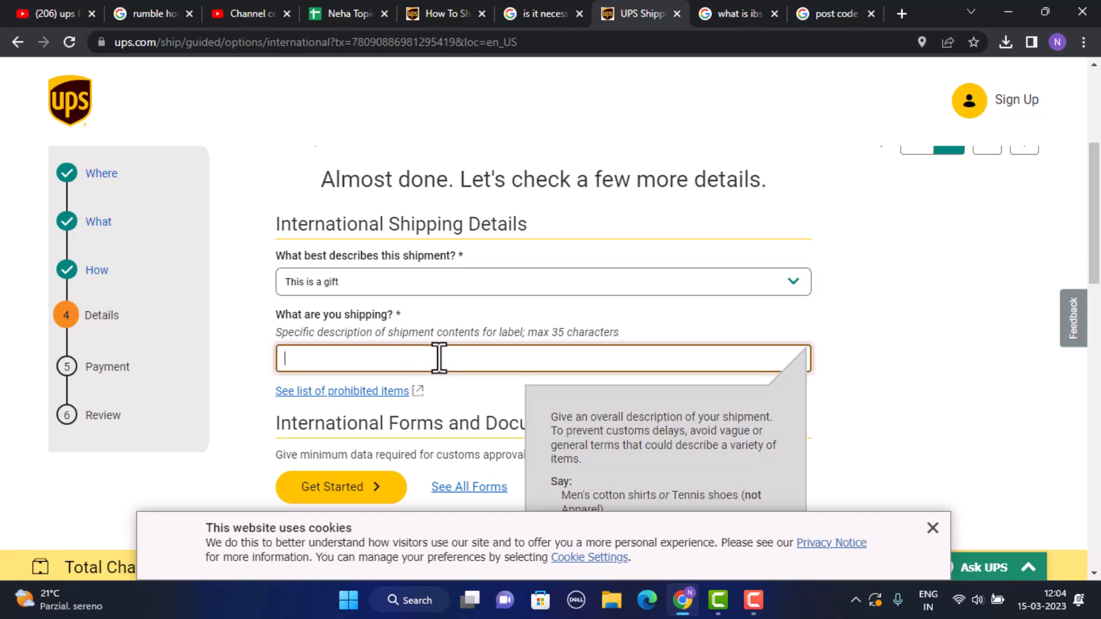
{"action": "type", "text": "flowers"}
Step: Add UPS carbon neutral shipping and open the customs product details form
{"action": "scroll", "coordinate": [602, 332], "scroll_direction": "down", "scroll_amount": 15}
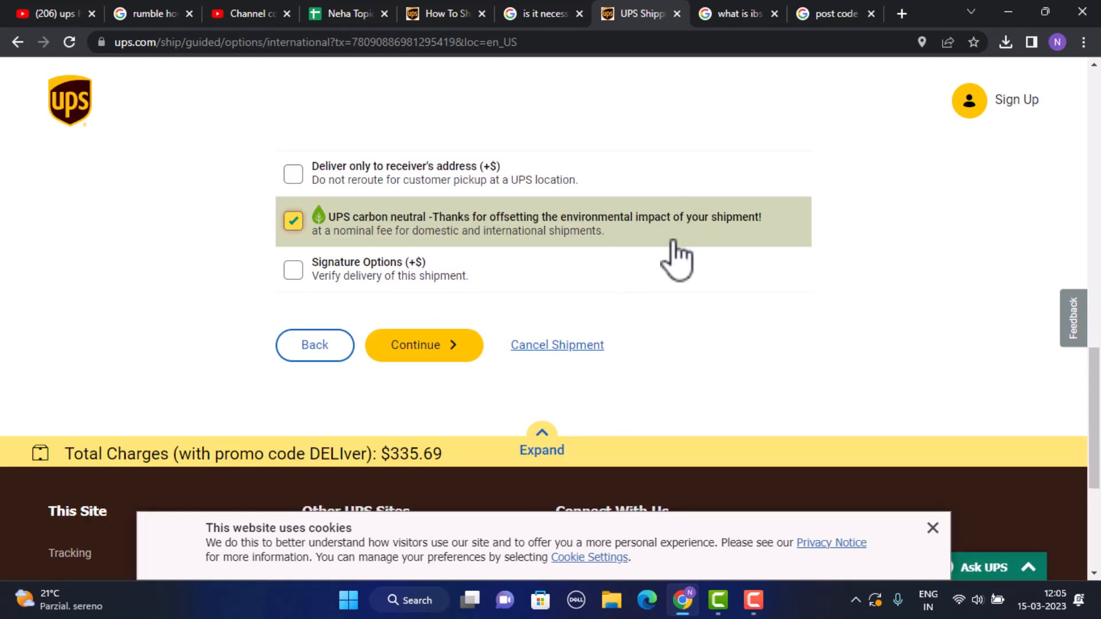
{"action": "left_click", "coordinate": [425, 360]}
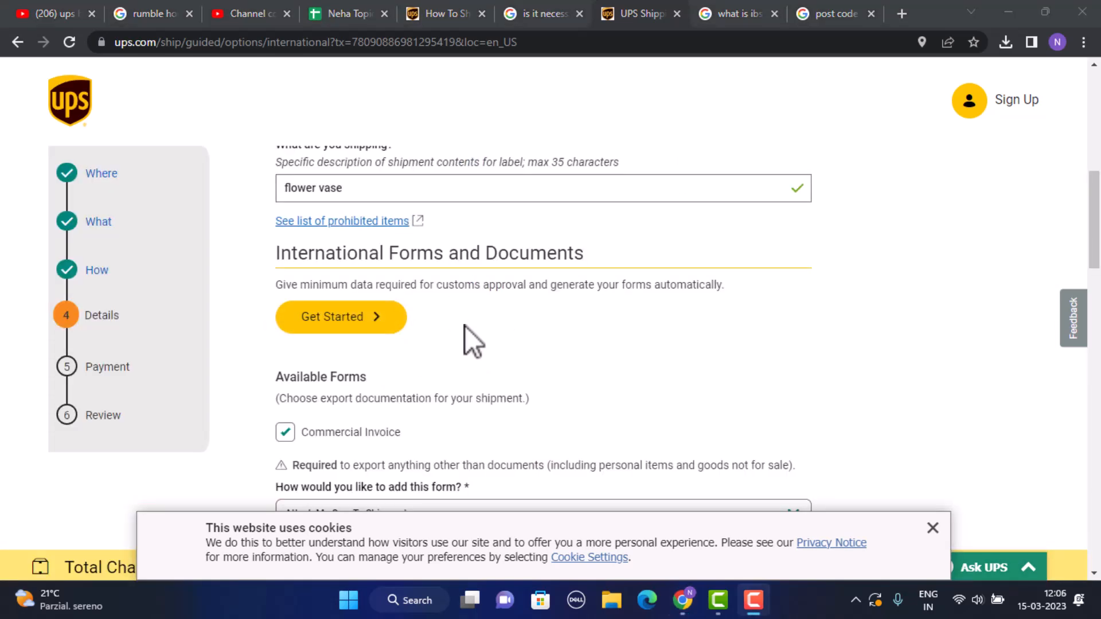
{"action": "left_click", "coordinate": [336, 322]}
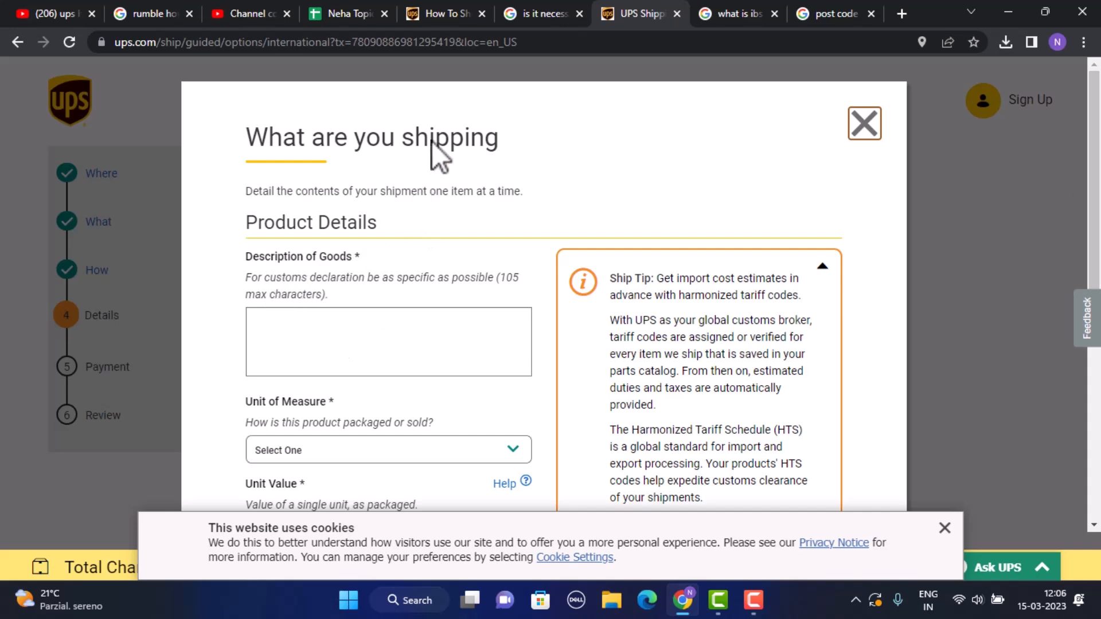
{"action": "scroll", "coordinate": [618, 456], "scroll_direction": "down", "scroll_amount": 1}
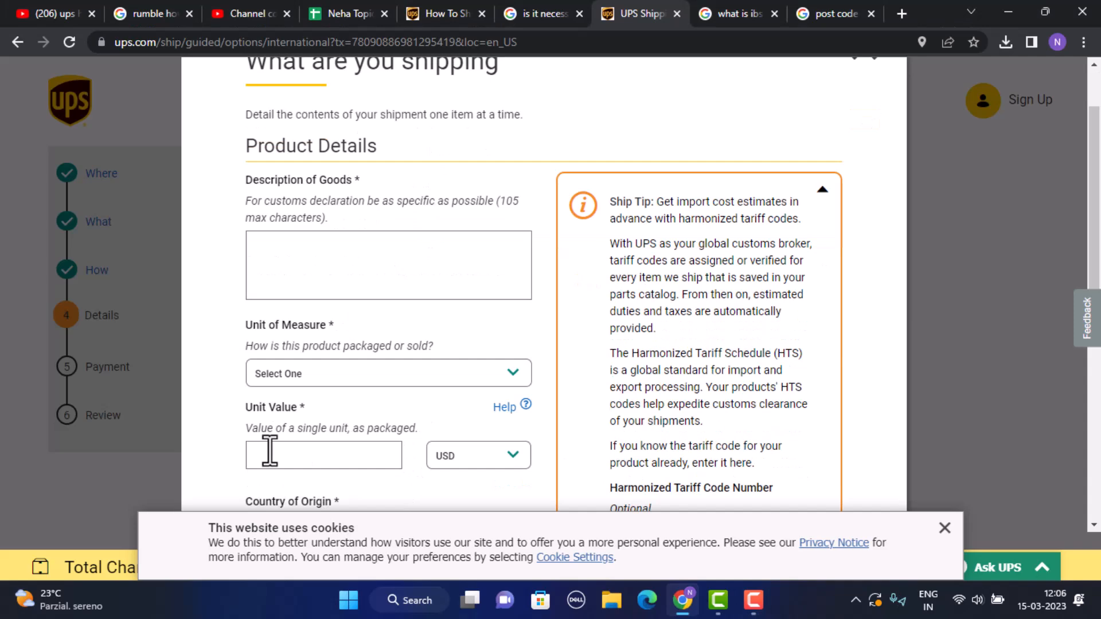
{"action": "scroll", "coordinate": [309, 456], "scroll_direction": "down", "scroll_amount": 4}
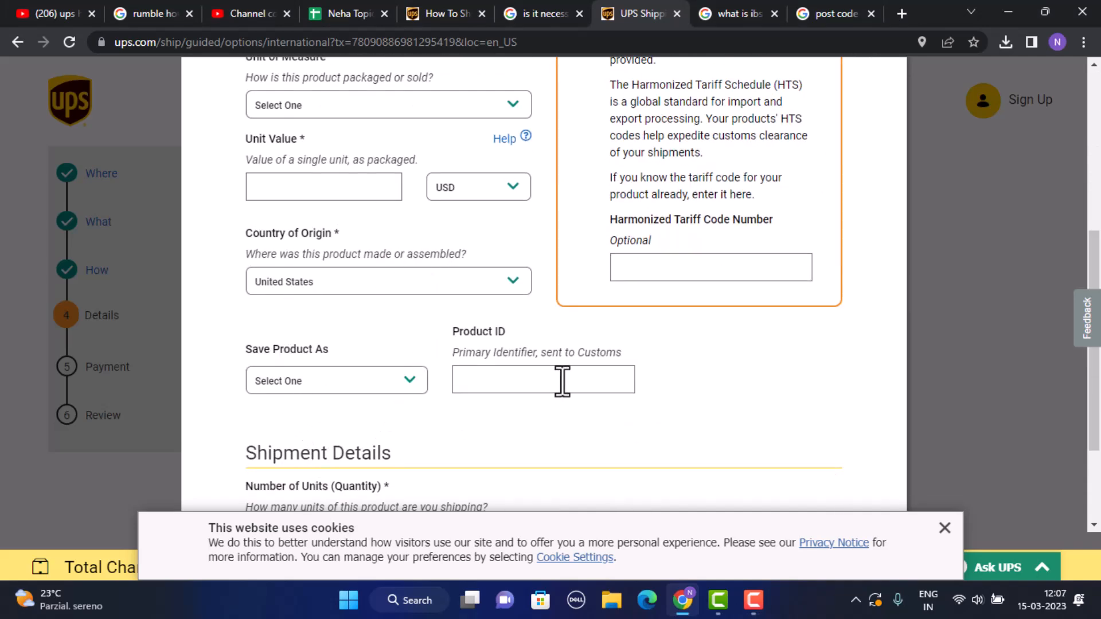
{"action": "left_click_drag", "start_coordinate": [1100, 263], "coordinate": [1100, 331]}
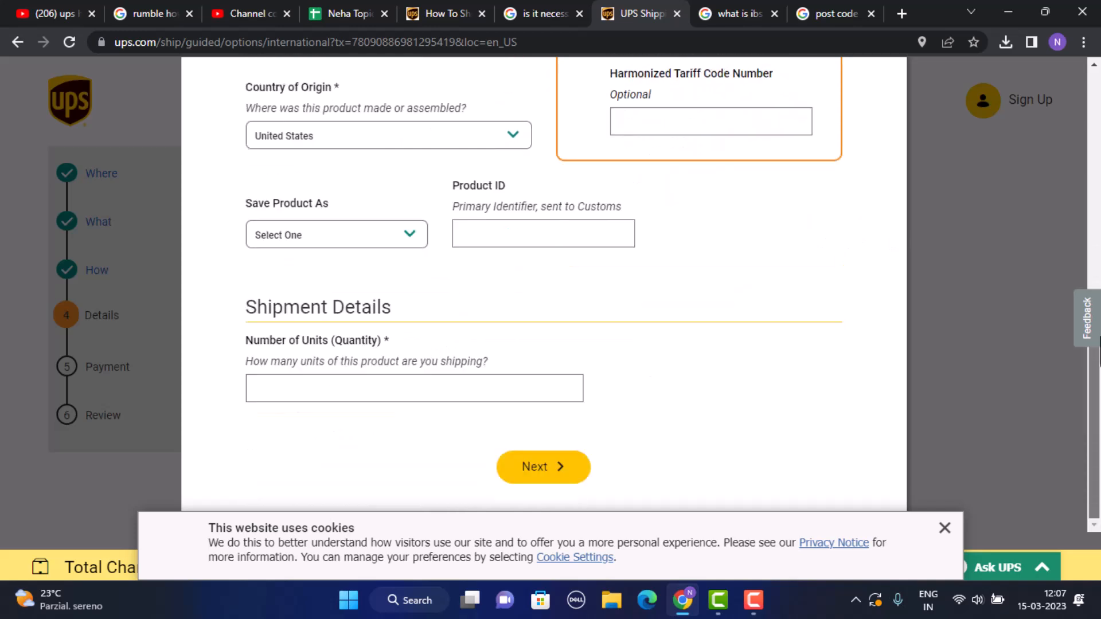